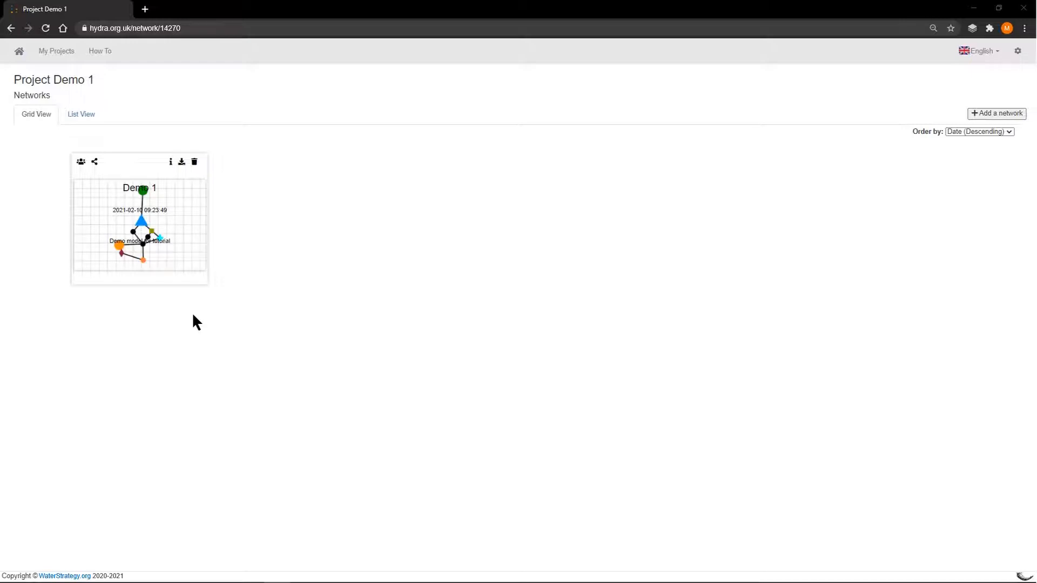
Step: Open the Demo 1 network and view the How To tutorials page in a separate browser tab
click(163, 265)
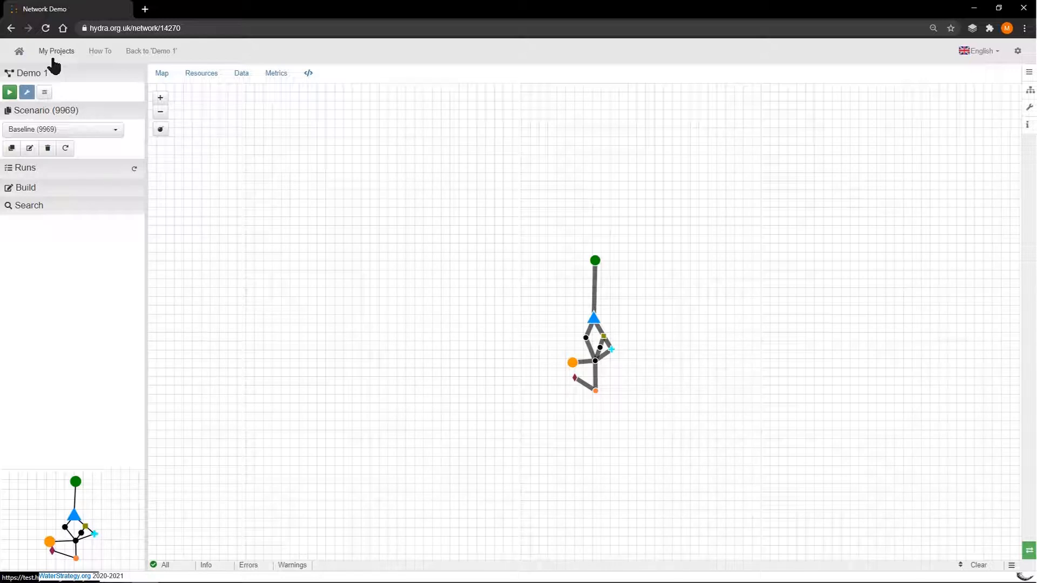
right_click(95, 58)
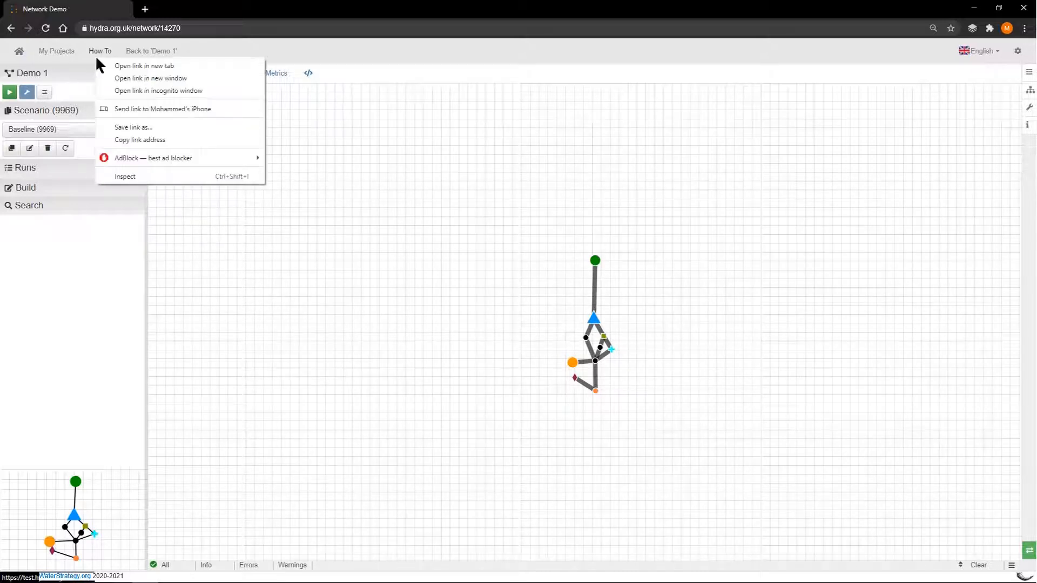
click(112, 65)
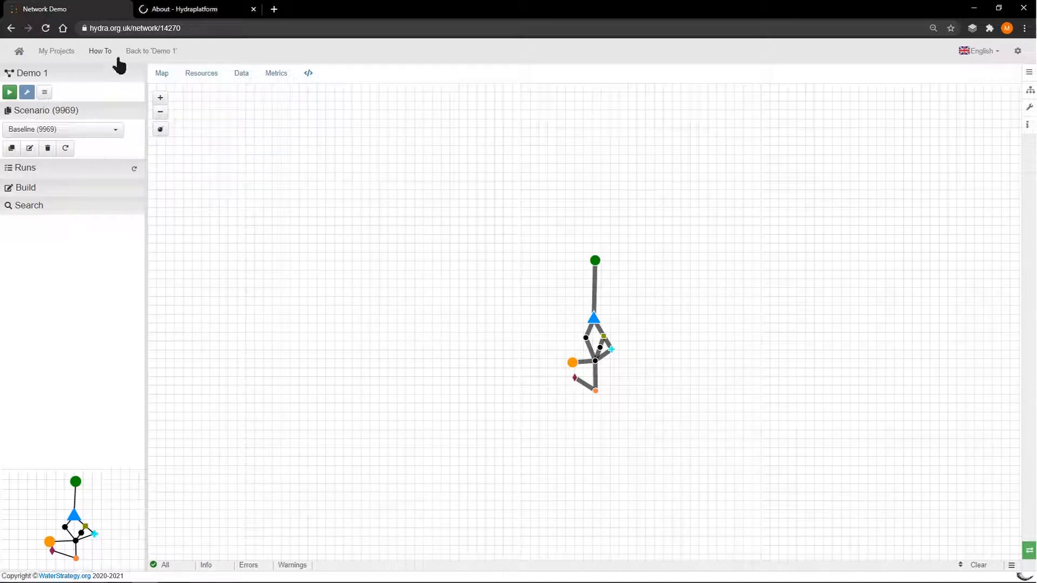
click(166, 16)
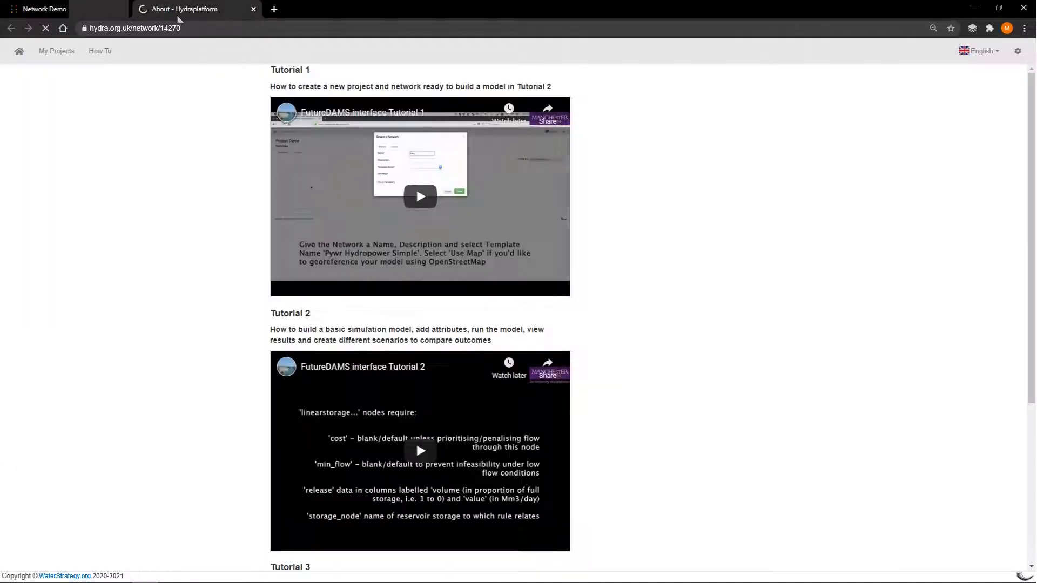
click(253, 9)
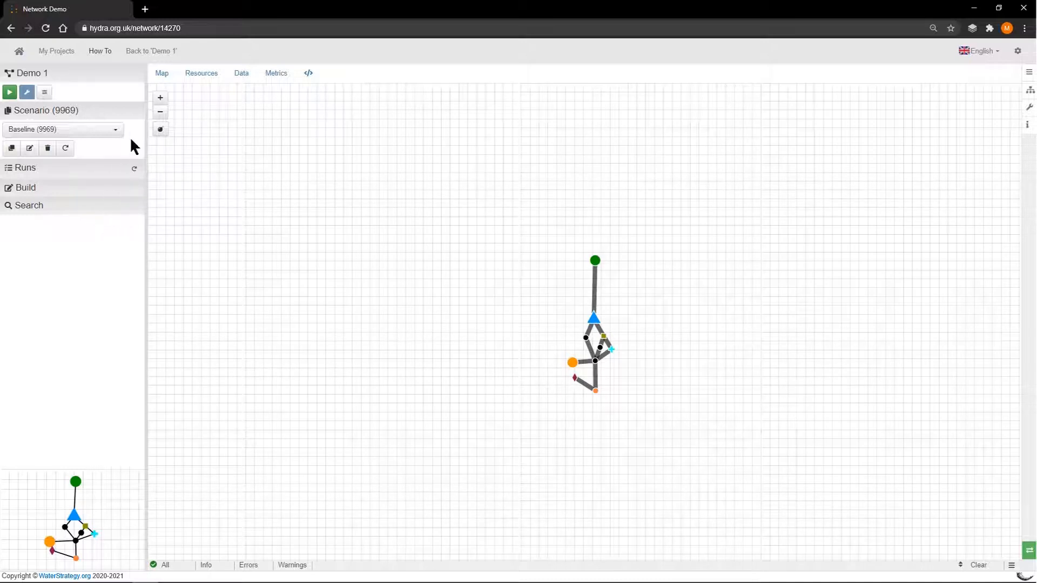
Step: Rename the network to "Training 1" in its details and save the updated details
click(44, 94)
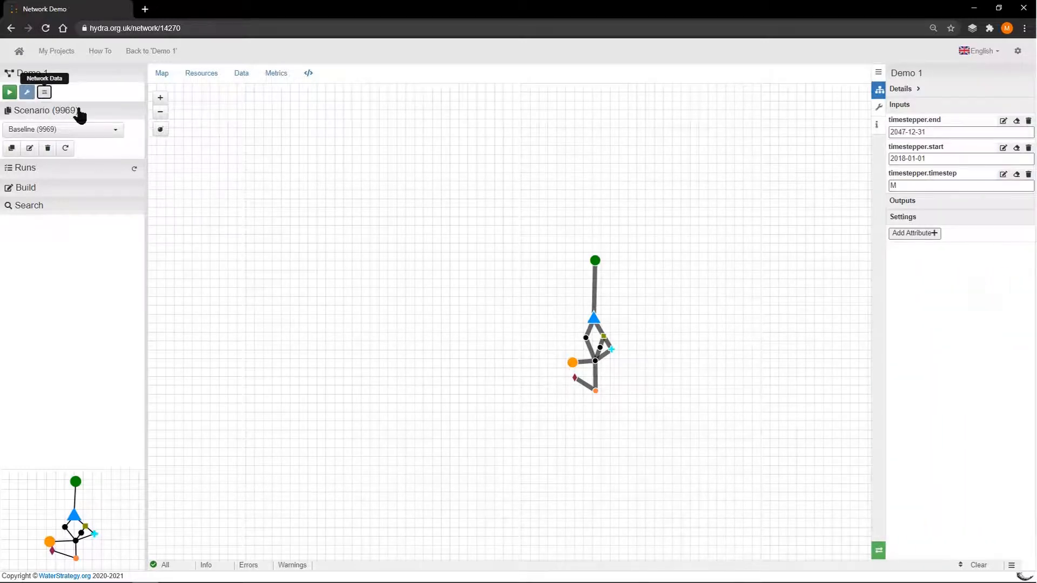
click(894, 98)
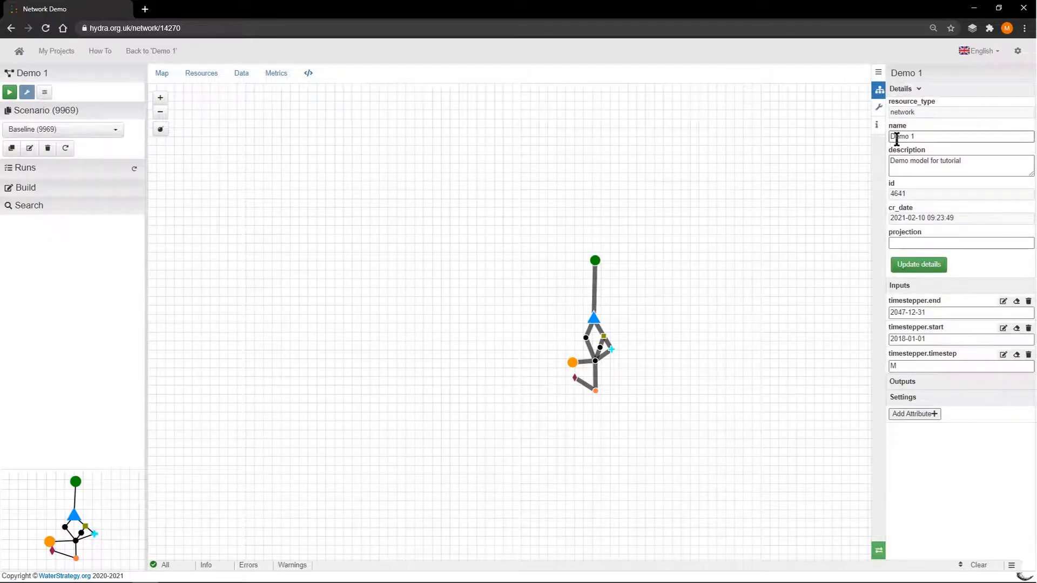
drag(907, 137, 884, 143)
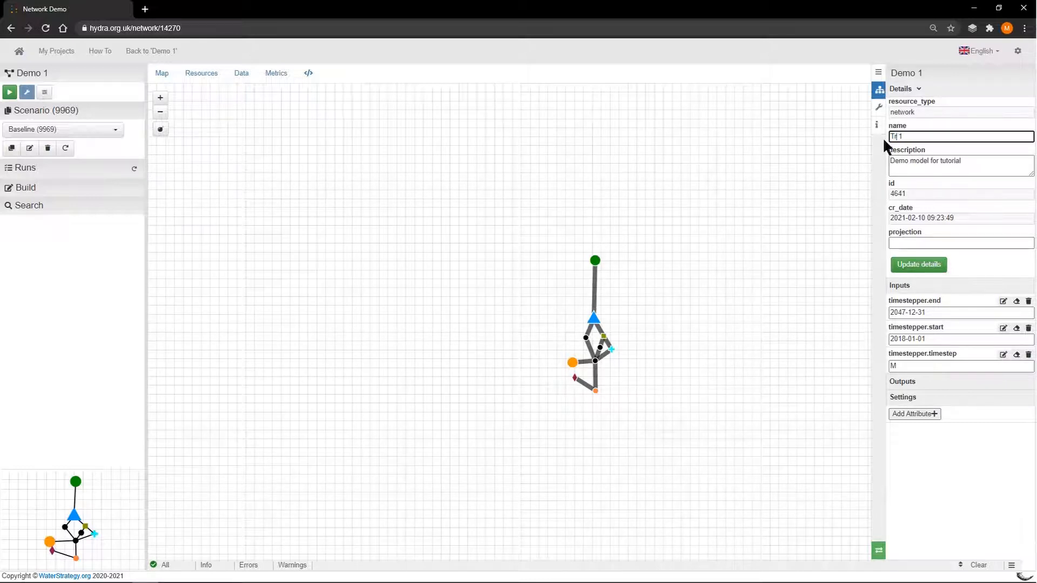
text(Training)
click(908, 270)
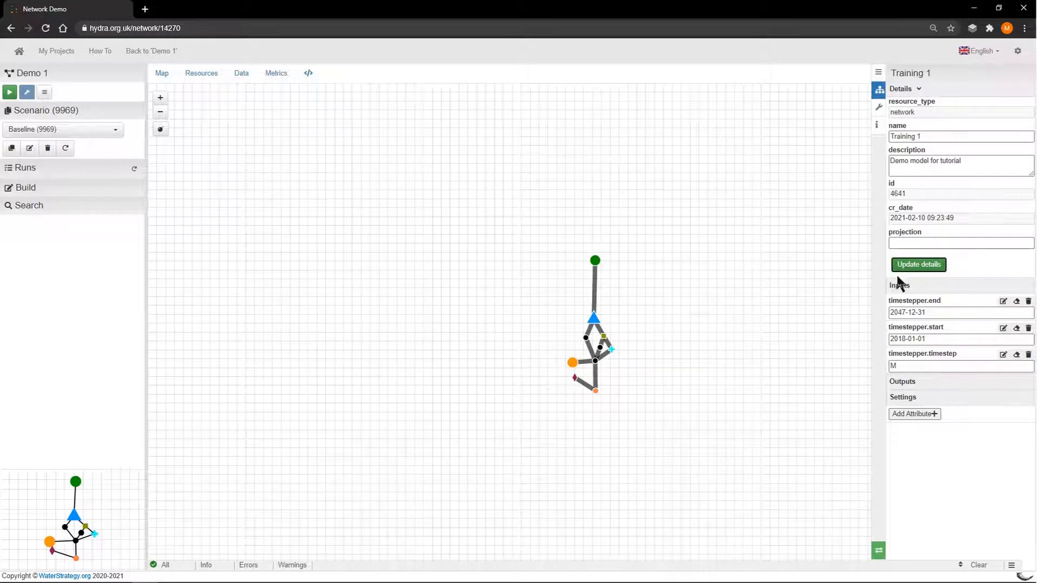
click(918, 90)
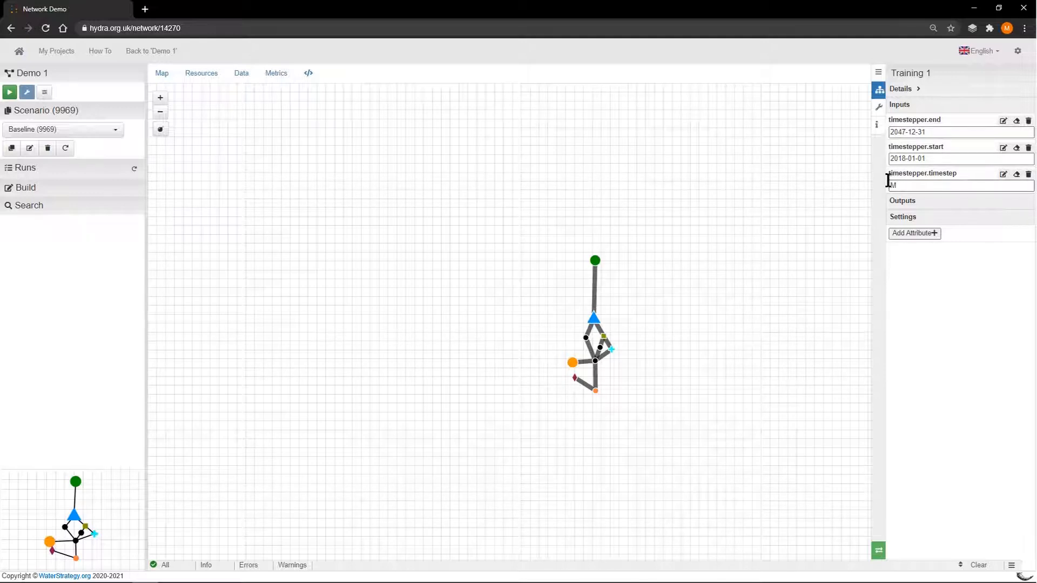
Step: Set the network's timestepper.end input to 2045-12-31
click(905, 132)
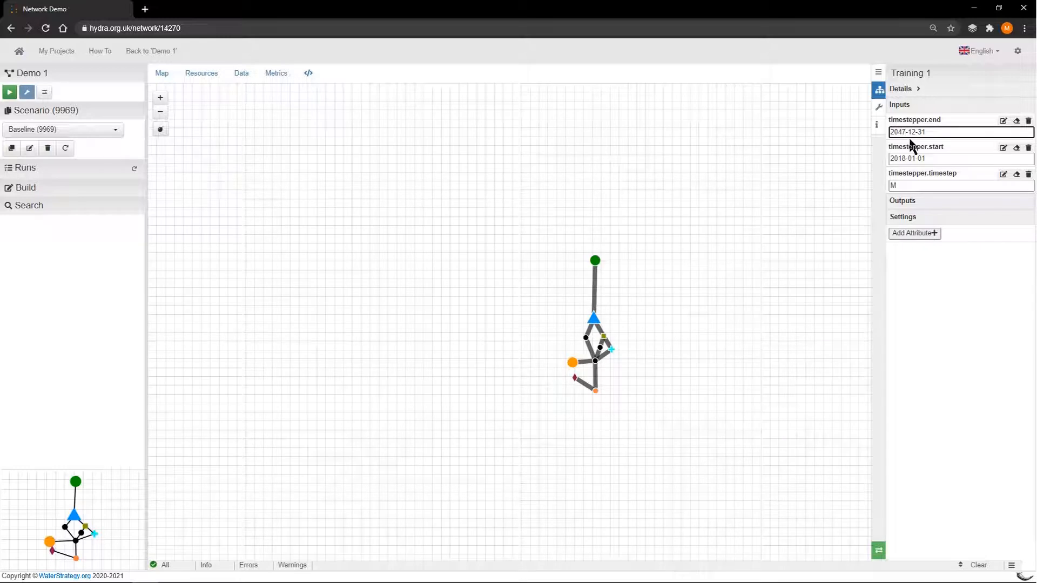
key(BackSpace)
text(5)
click(907, 147)
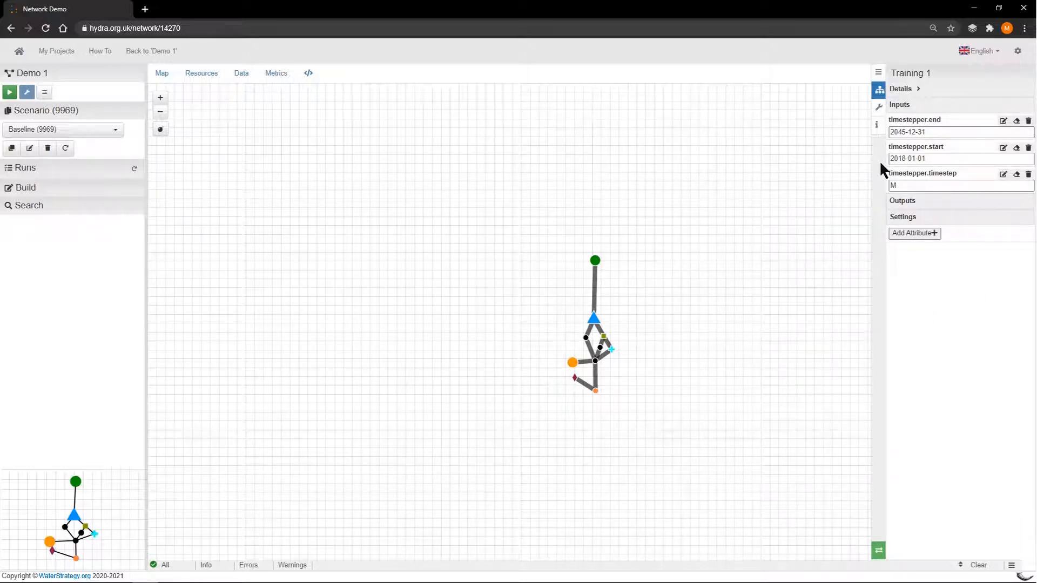
Step: Try the network display setting for node labels, switching the labels on and back off
click(879, 108)
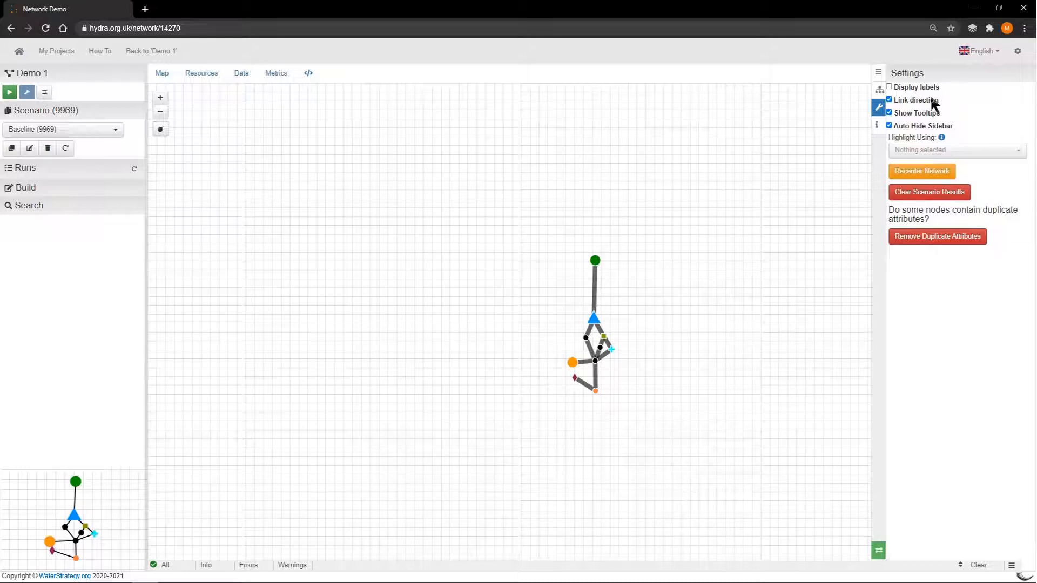
click(889, 87)
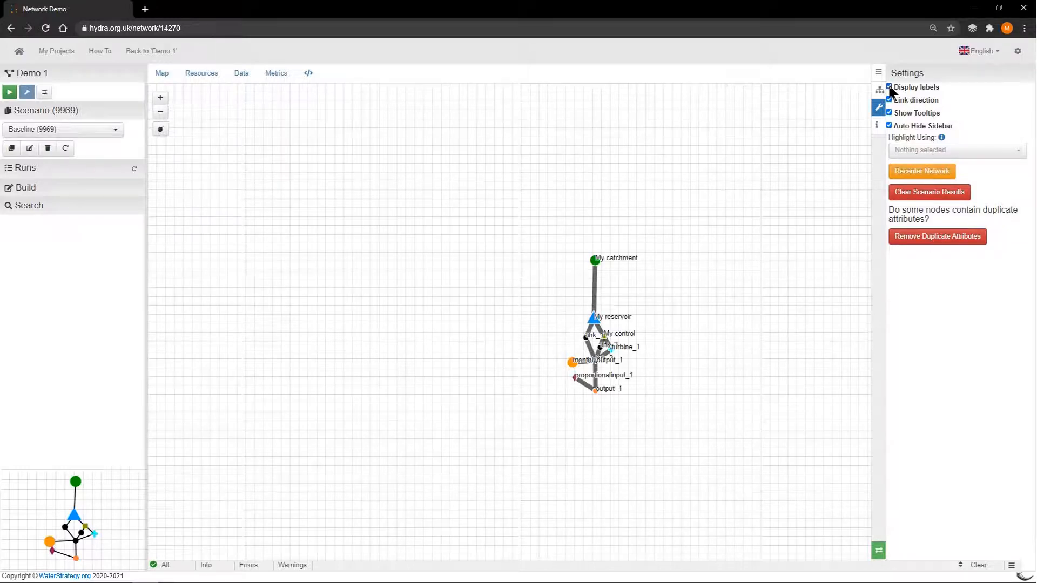
click(889, 88)
click(890, 88)
click(889, 88)
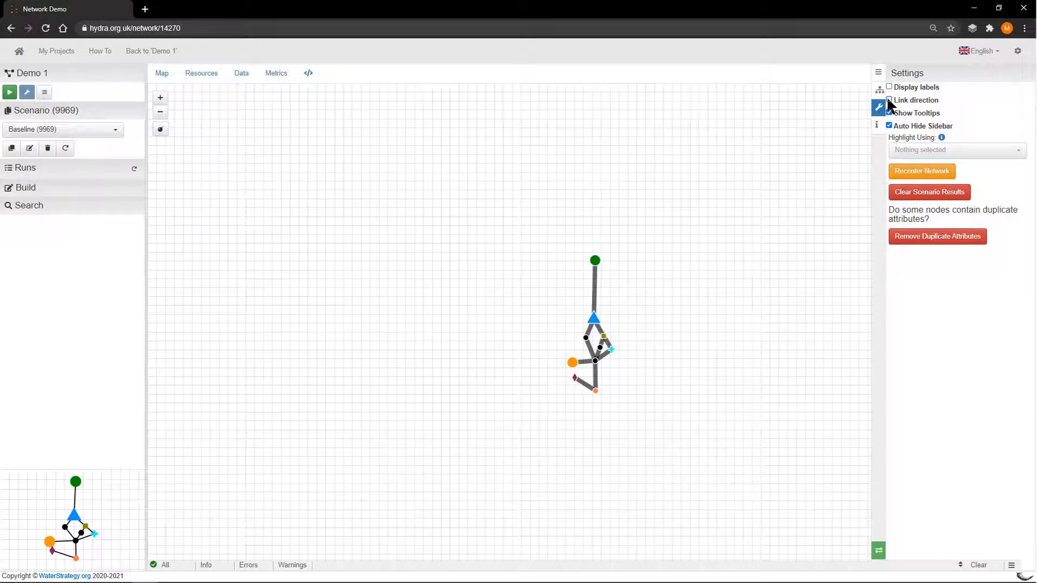
Step: Turn on the link direction display for the network's links
scroll(771, 252, up, 2)
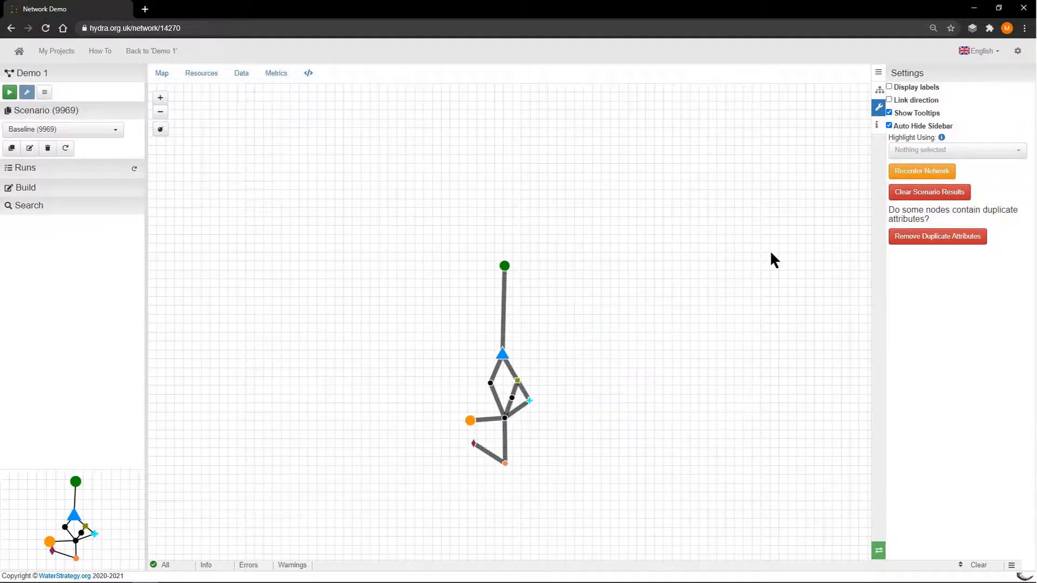
click(889, 100)
click(890, 100)
click(889, 100)
Step: Try the tooltip setting on the My catchment node, switching tooltips off and back on
click(889, 113)
click(889, 113)
mouse_move(508, 270)
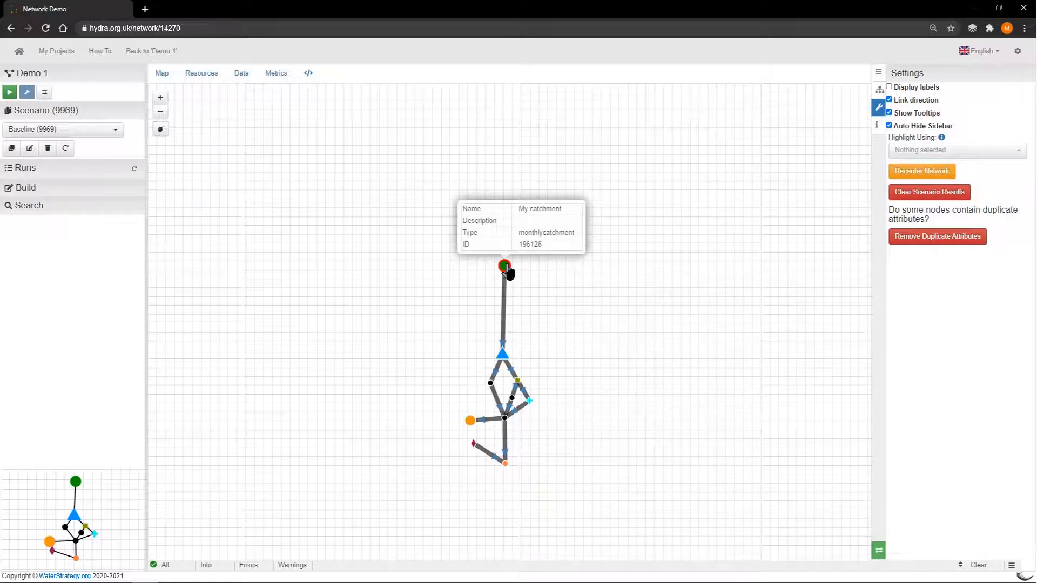
click(889, 113)
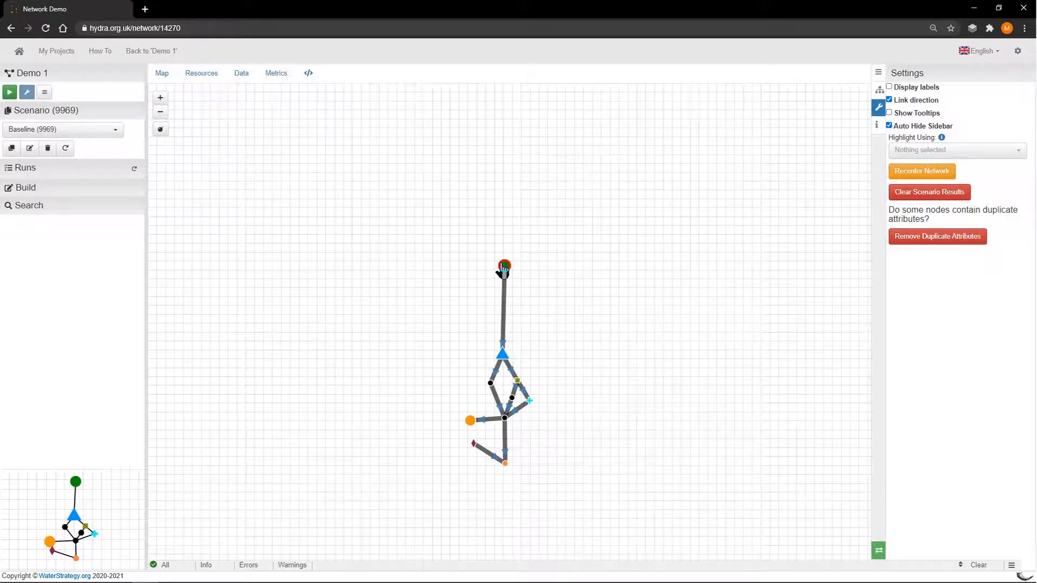
click(889, 113)
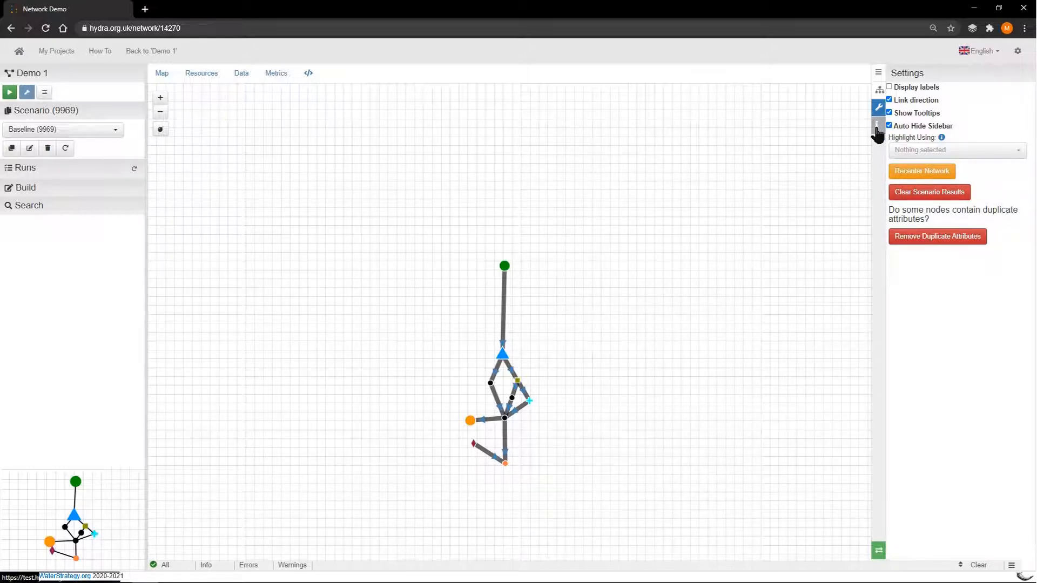
Step: View the network's info and submit a Run Pywr model run for the Baseline scenario
click(876, 125)
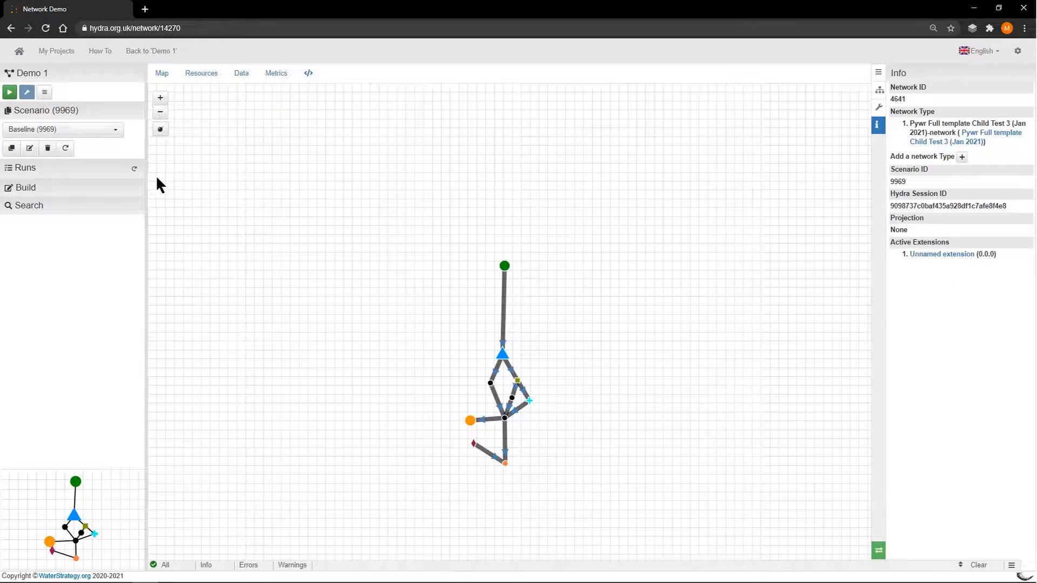
click(9, 93)
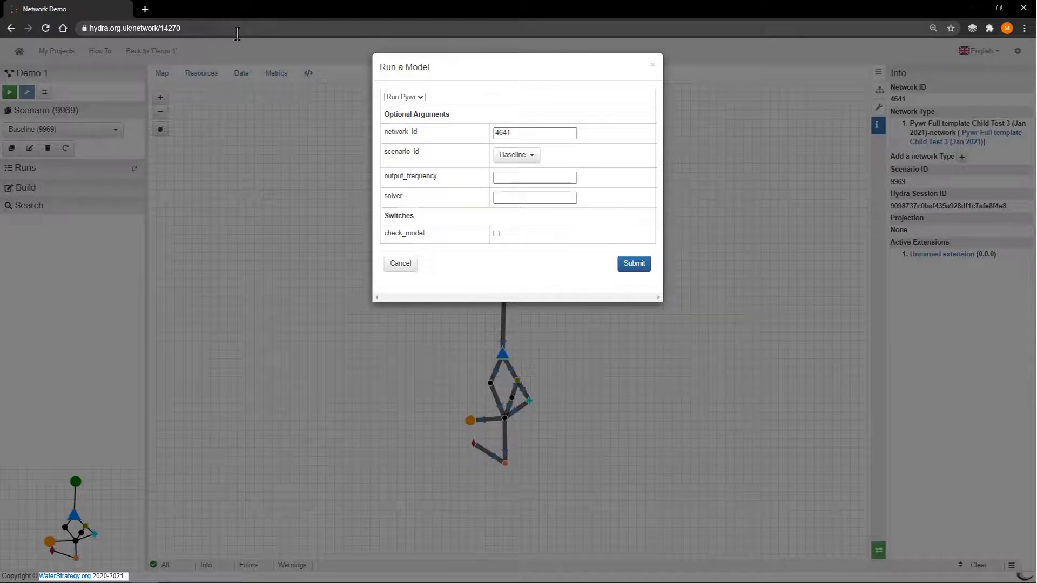
click(530, 160)
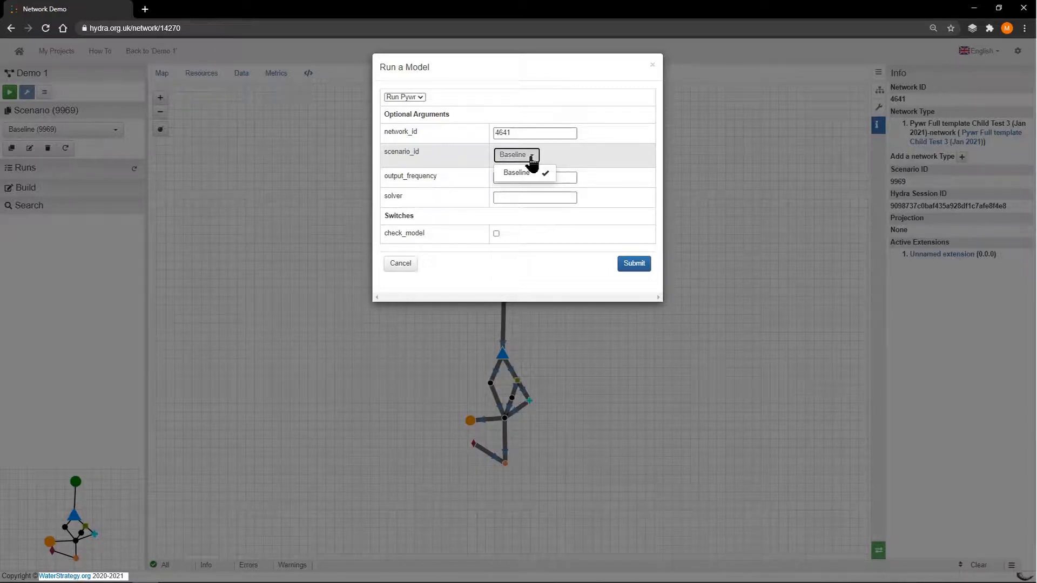
click(532, 162)
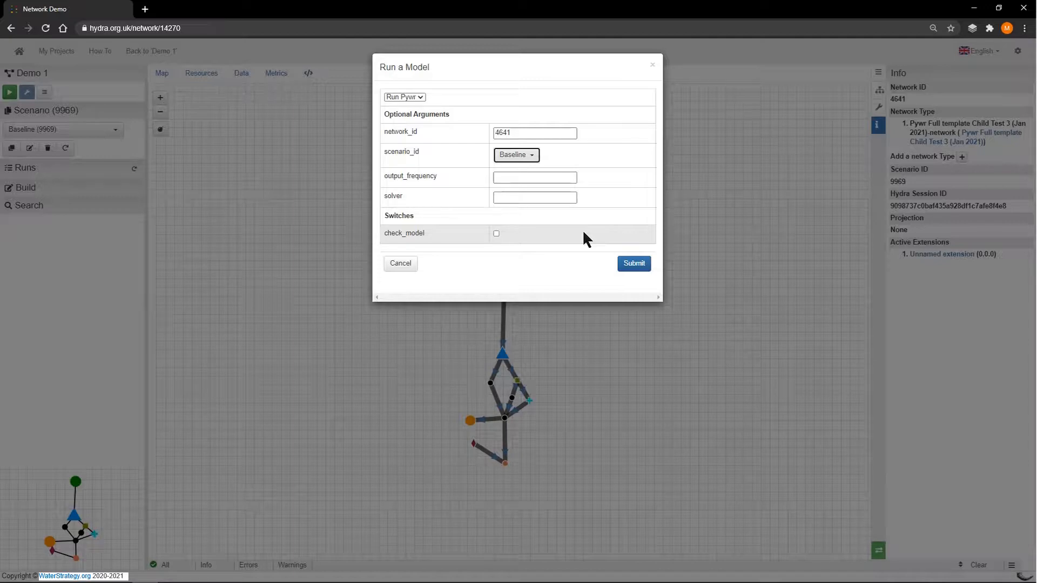
click(630, 264)
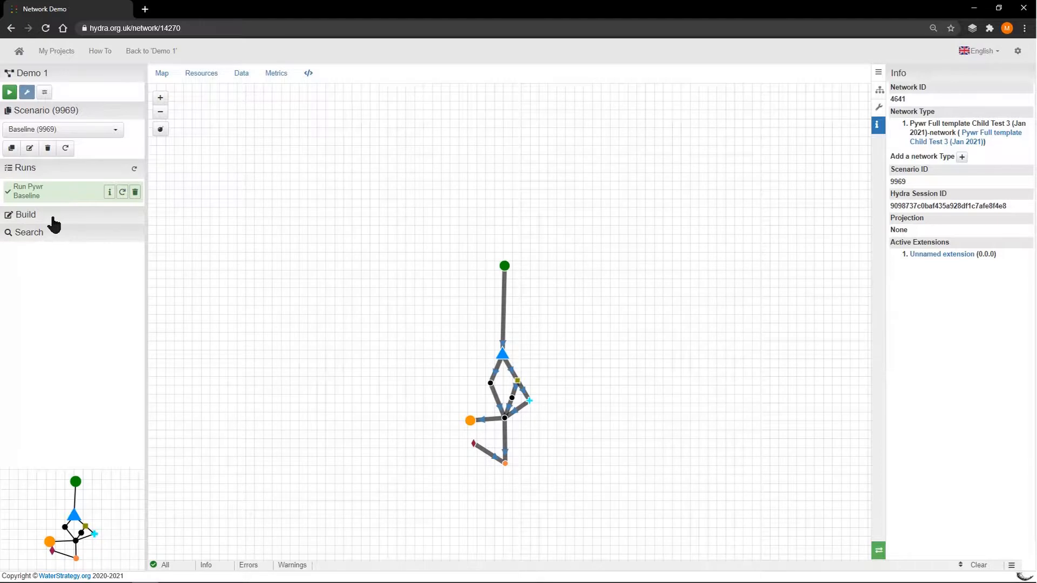
Step: Review the list of available scenarios and refresh the Baseline scenario
click(115, 134)
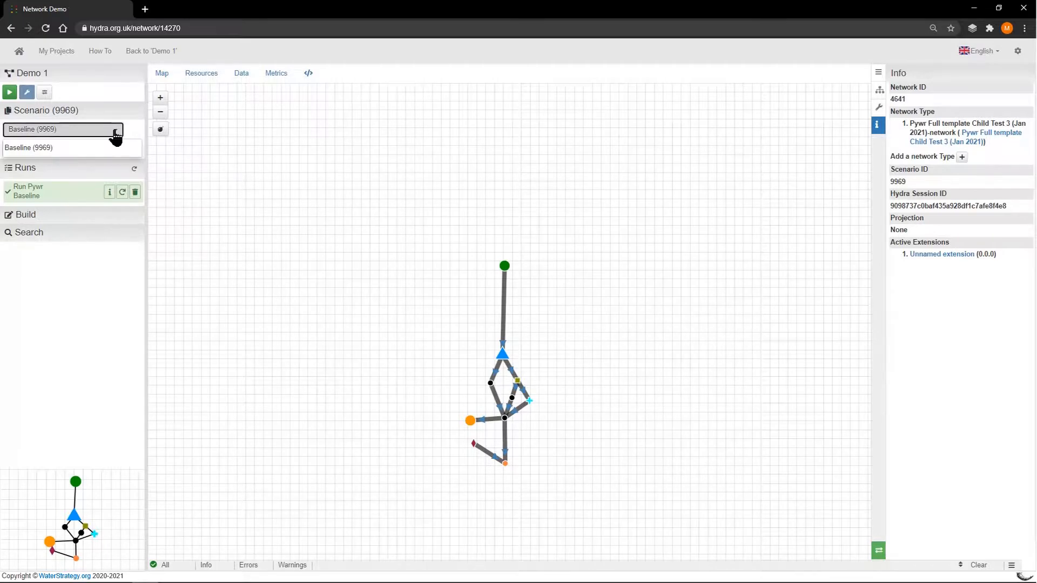
click(115, 133)
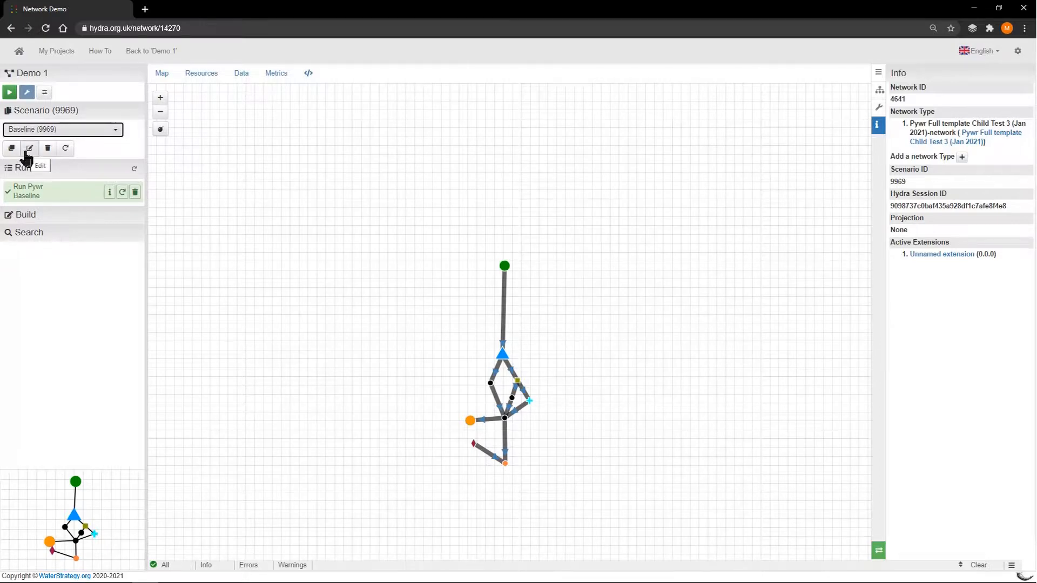
click(64, 150)
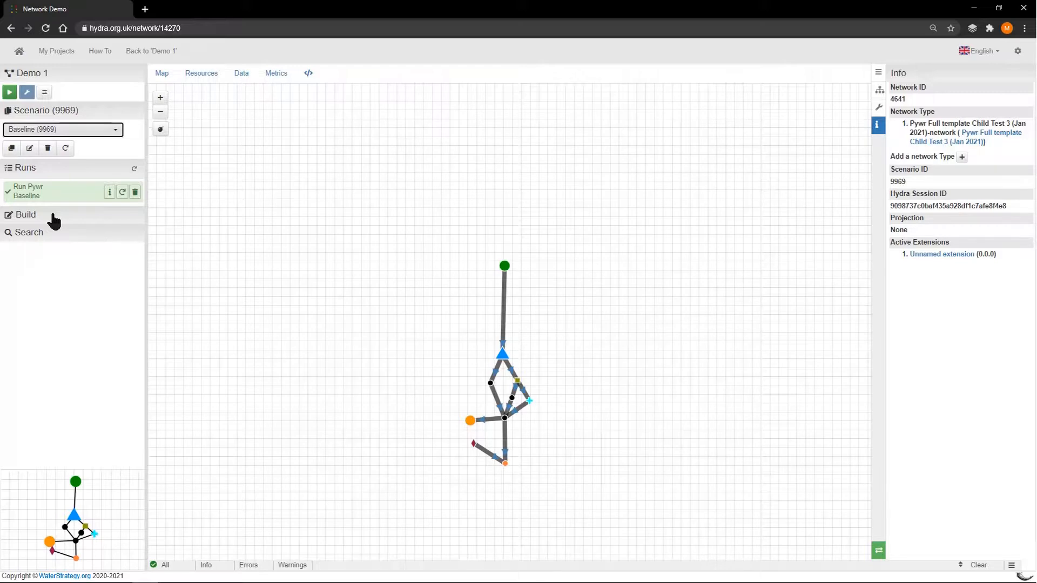
Step: Look over the Pywr node and link types available for building the network
click(54, 218)
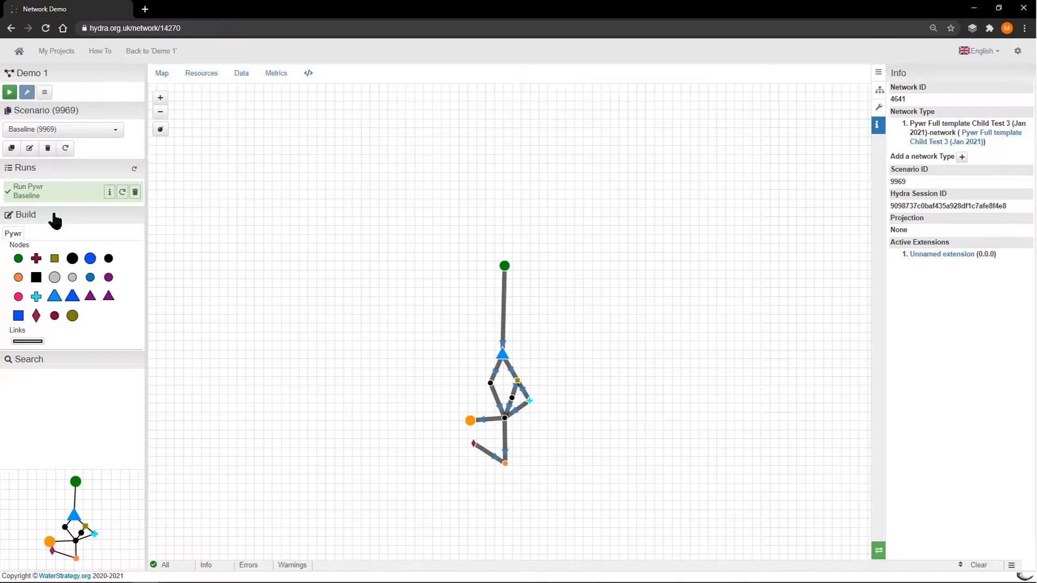
click(54, 215)
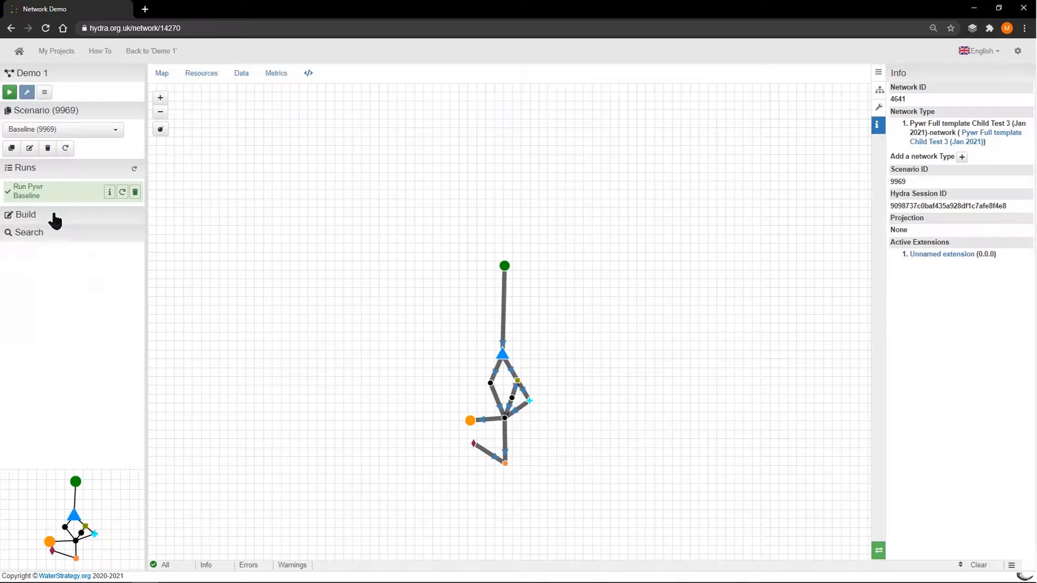
Step: Search the network for "My catchment", view that node's attributes, and close the node data and search
click(45, 243)
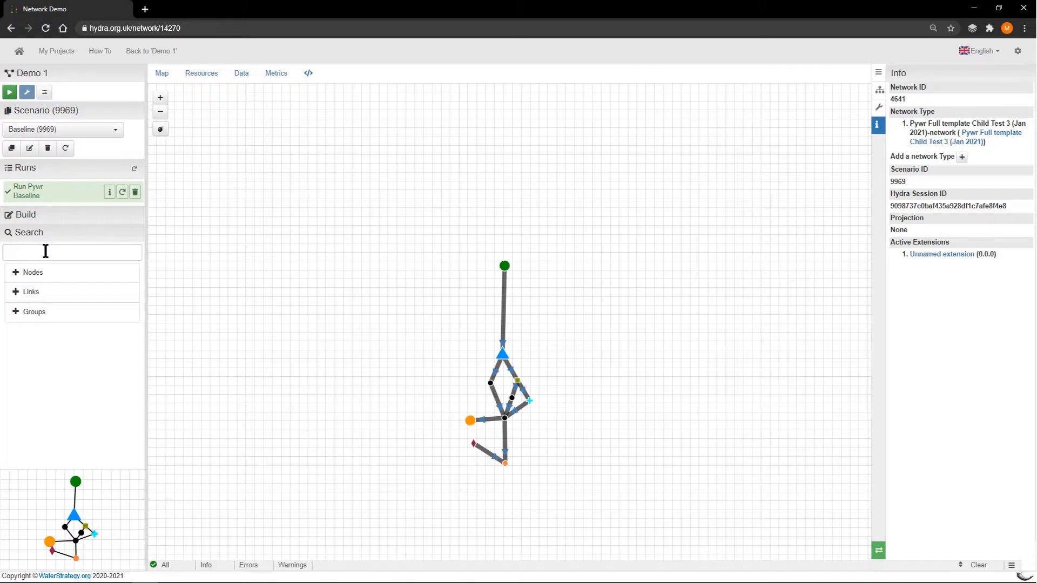
click(46, 251)
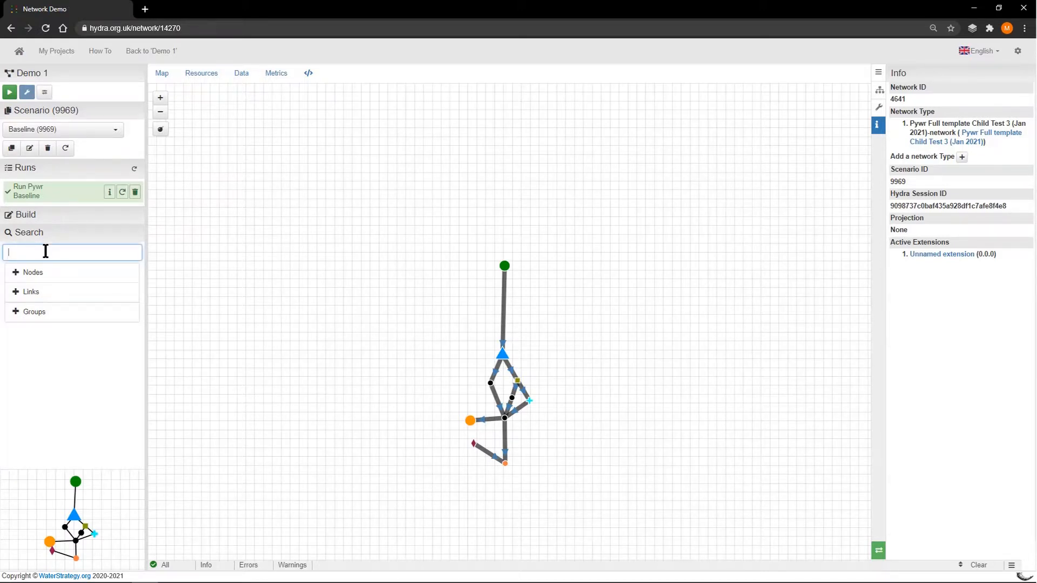
text(My catchment)
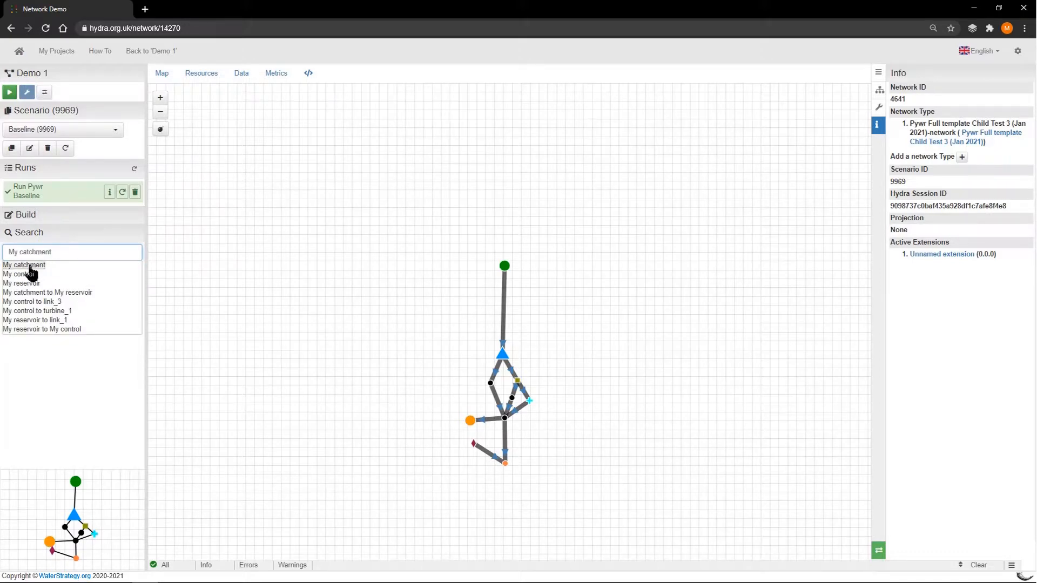
click(27, 265)
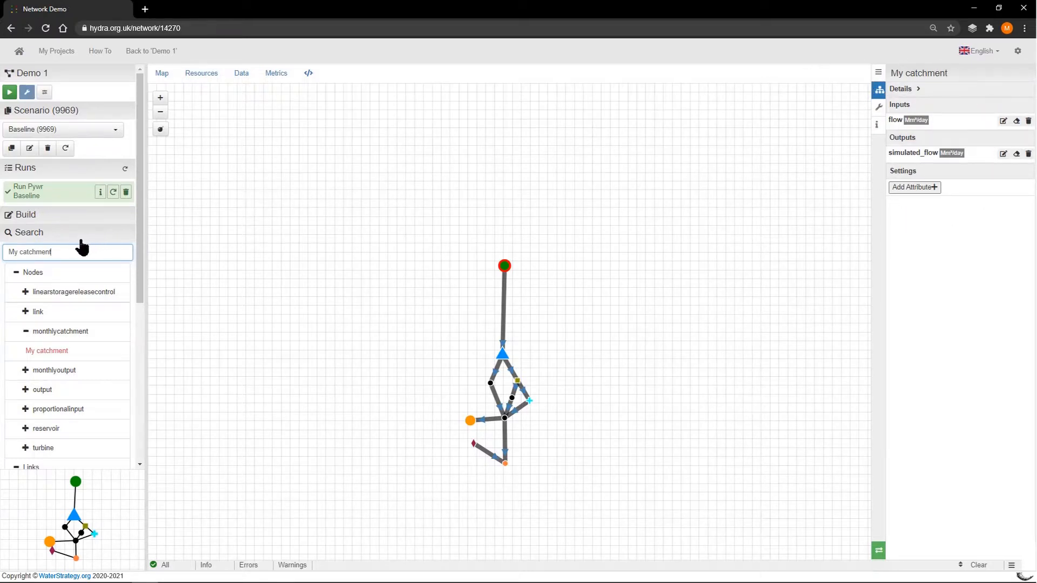
click(172, 233)
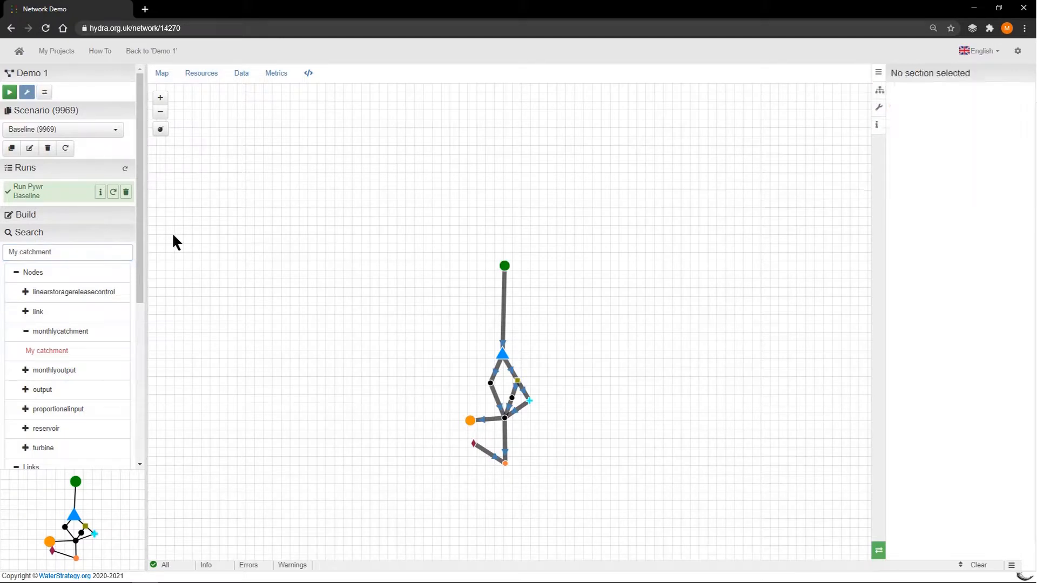
click(102, 233)
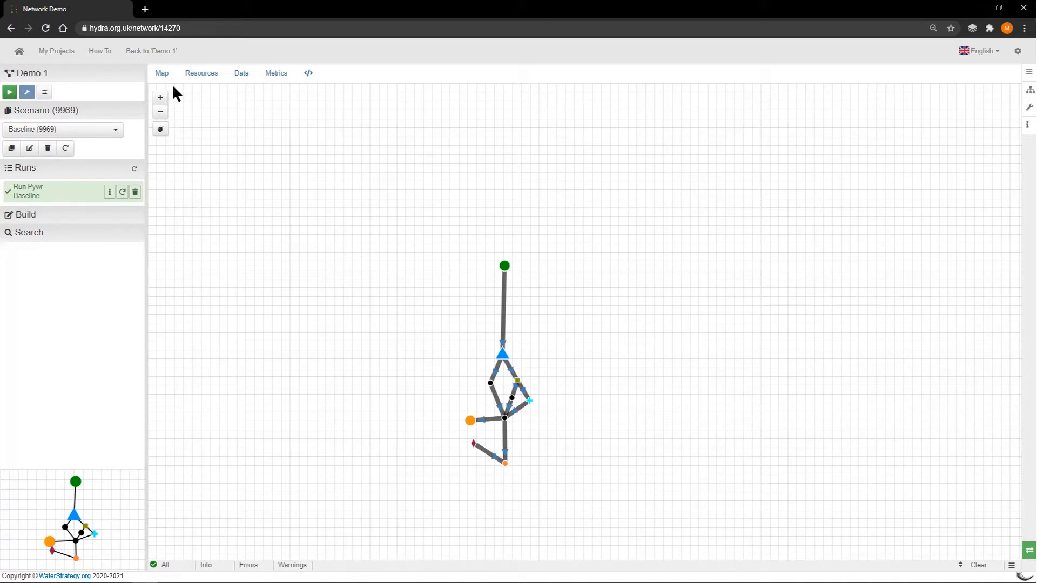
Step: Review the network's resources by viewing its lists of nodes, links and groups
click(201, 76)
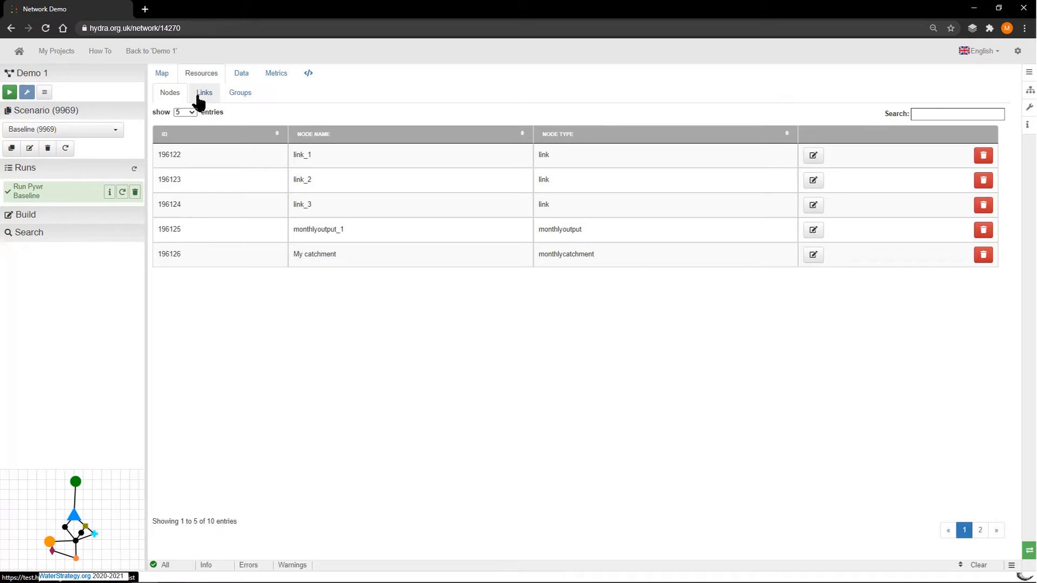
click(198, 96)
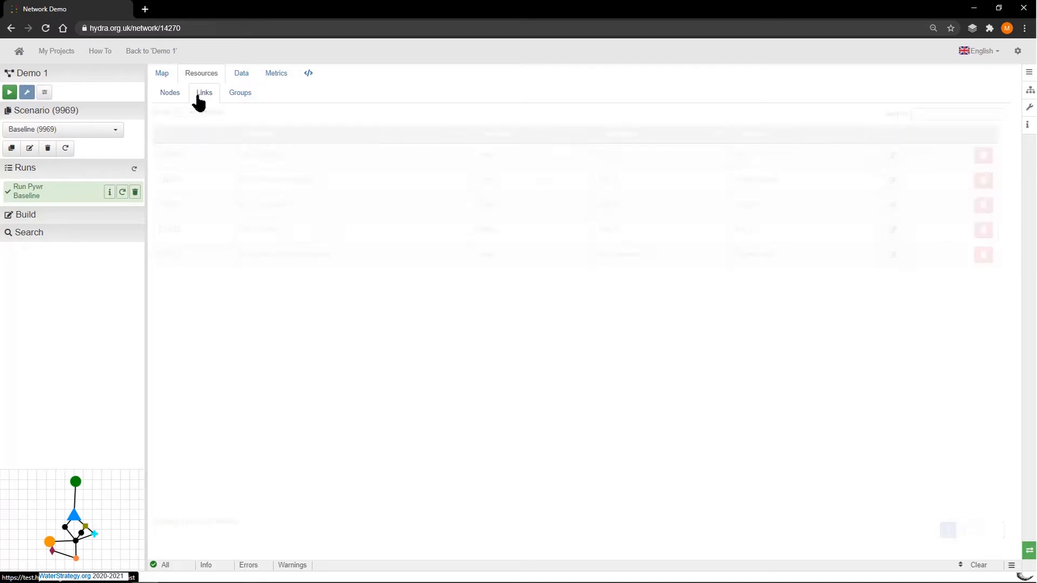
click(232, 97)
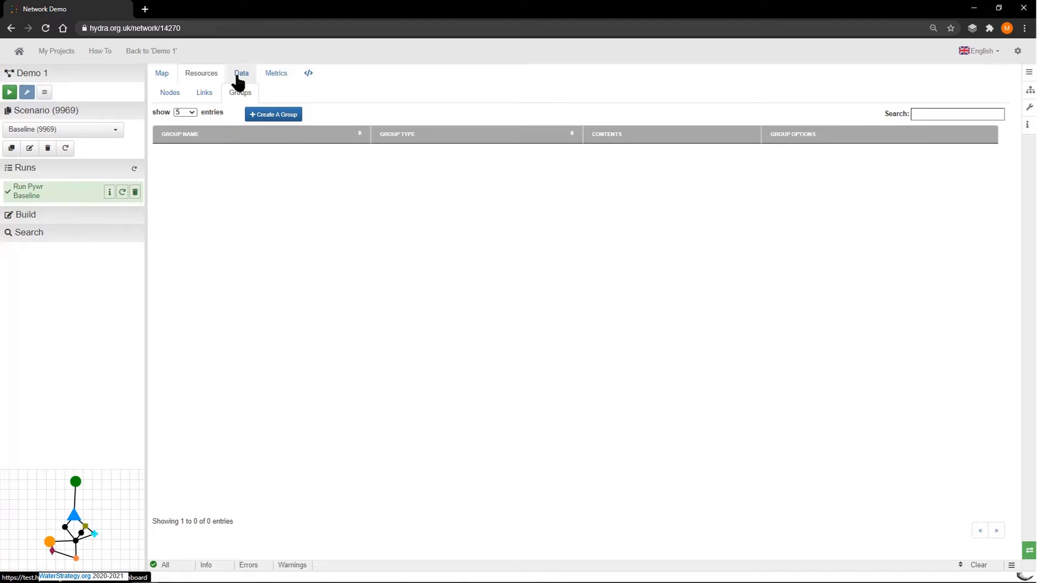
Step: View the network's attribute data sheet, the saved metrics form and the code view
click(238, 75)
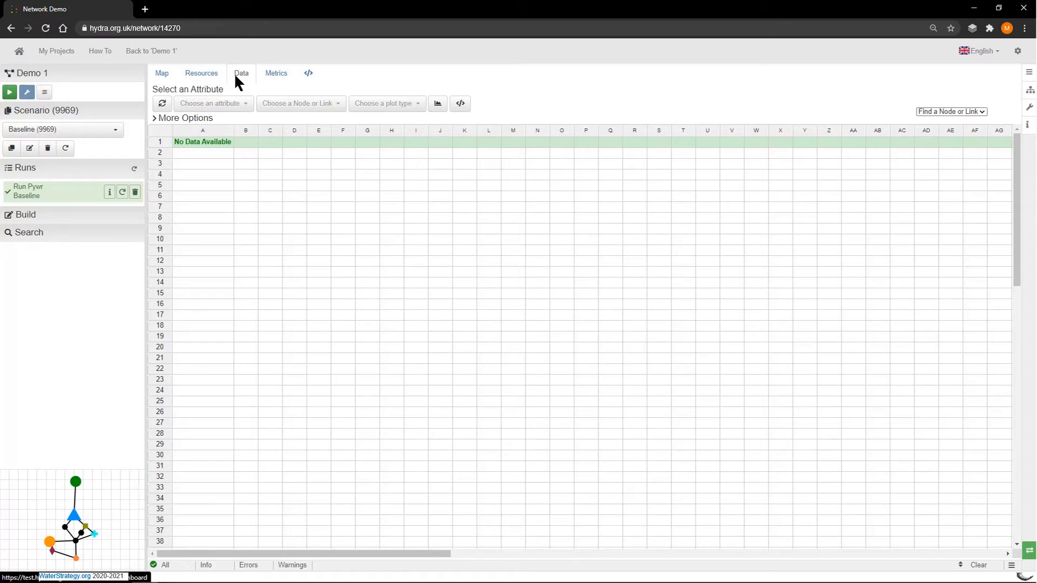
click(277, 74)
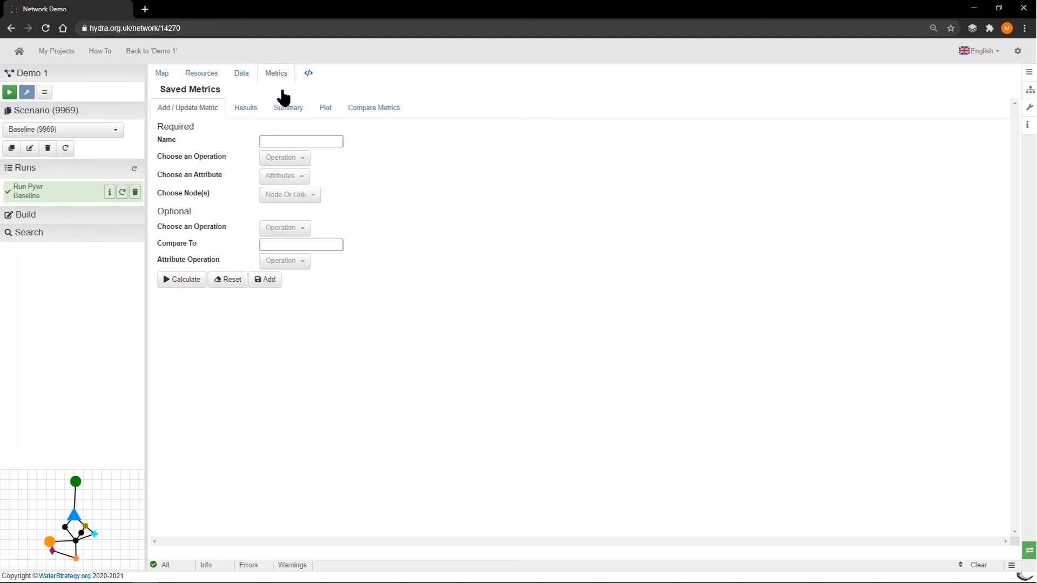
click(307, 76)
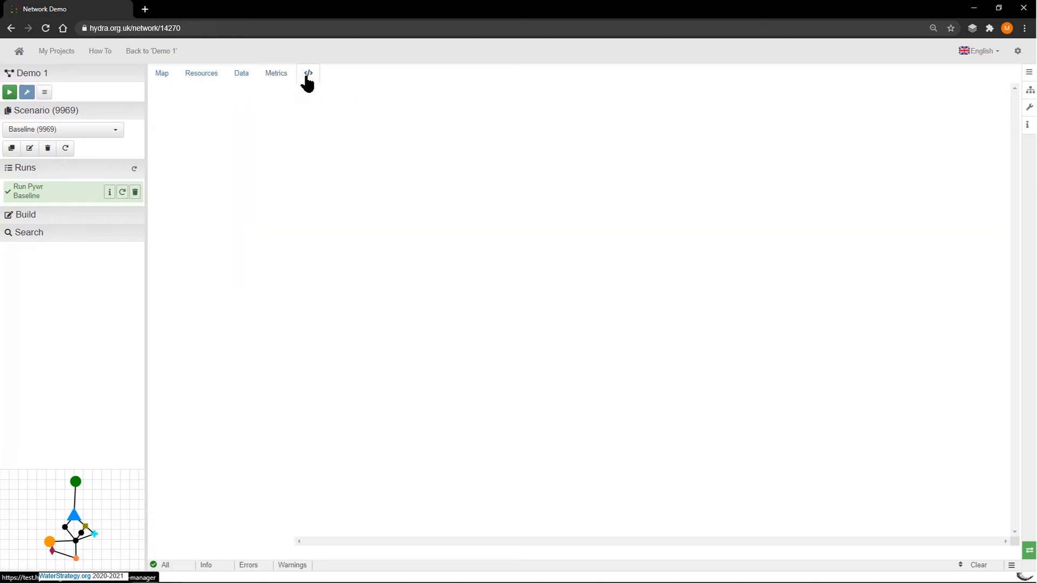